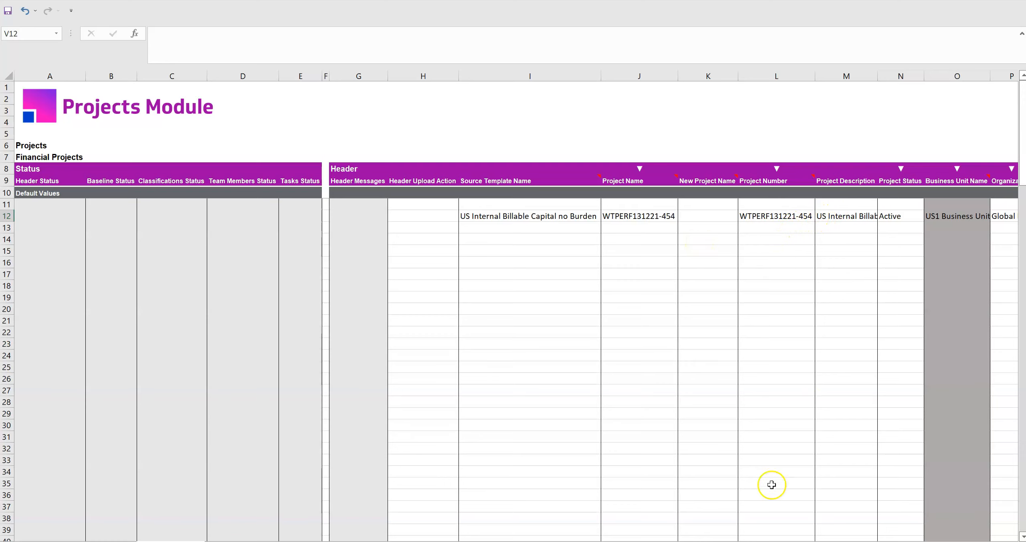
- Change the Project Finish Date of the project in row 12 to 30/10/2026
drag(717, 541, 742, 541)
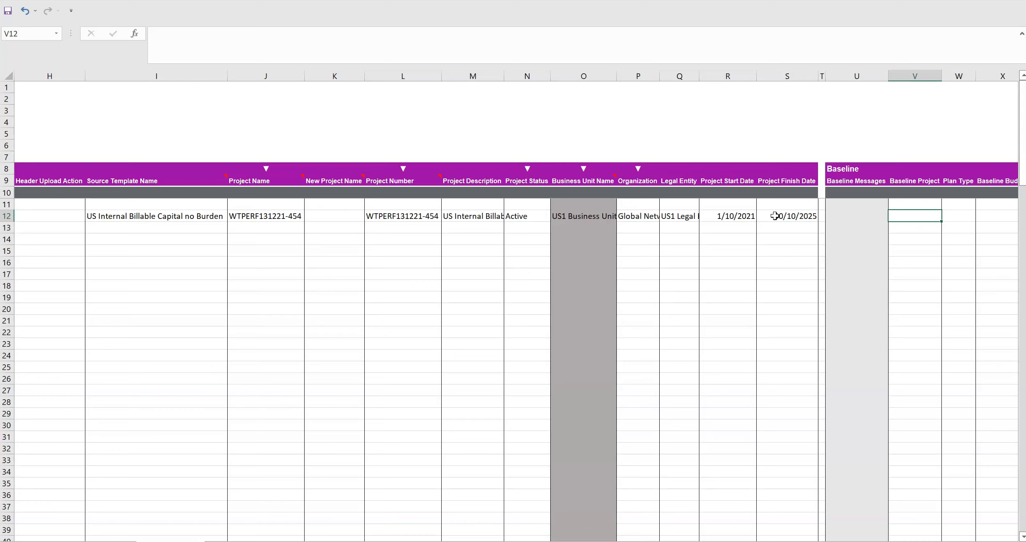
drag(715, 539, 722, 539)
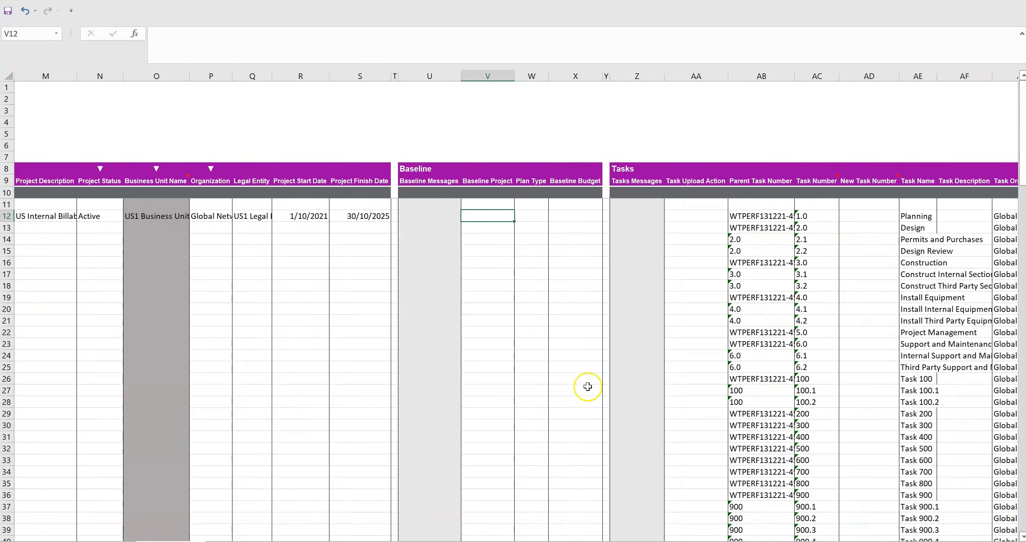
click(240, 218)
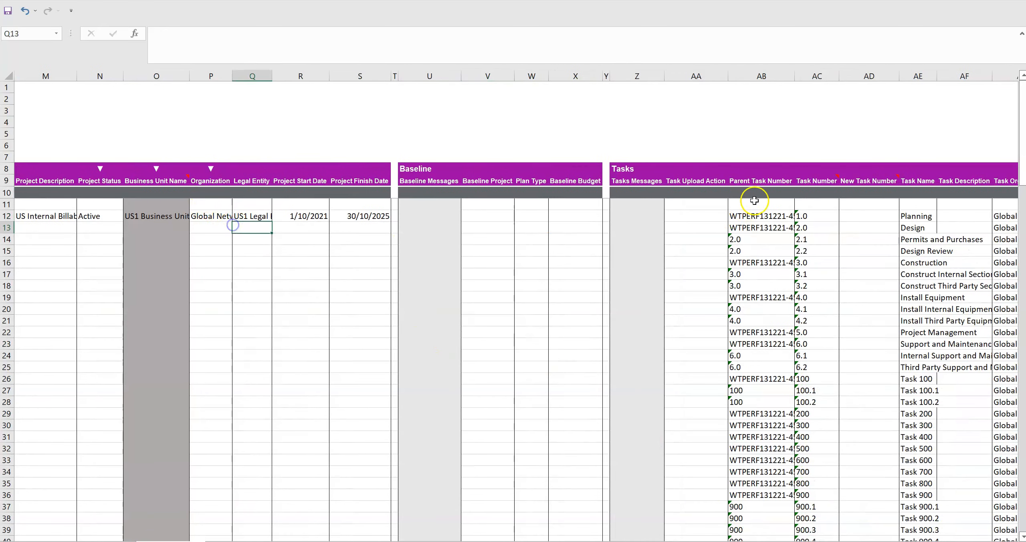
click(768, 218)
click(510, 216)
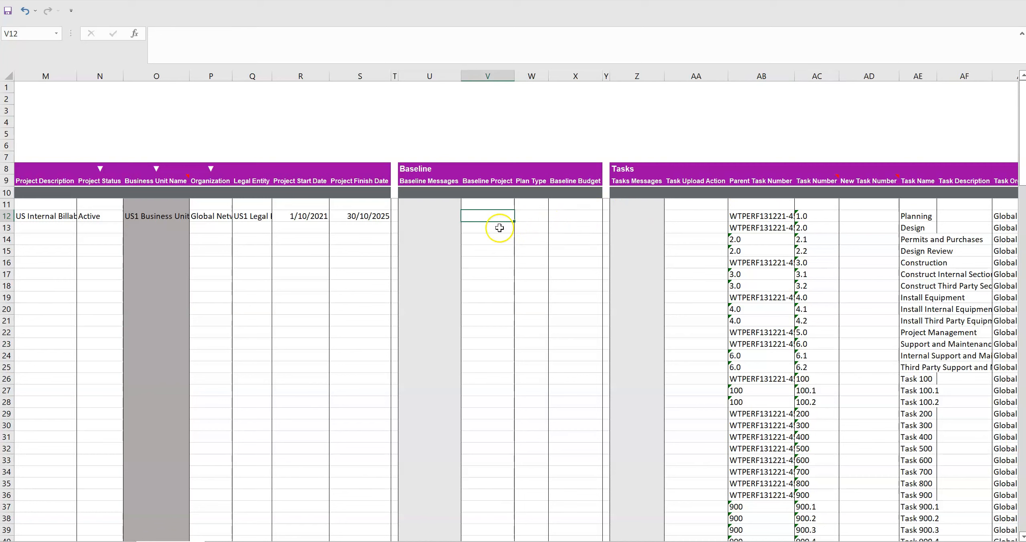
click(381, 216)
drag(188, 34, 204, 35)
text(26)
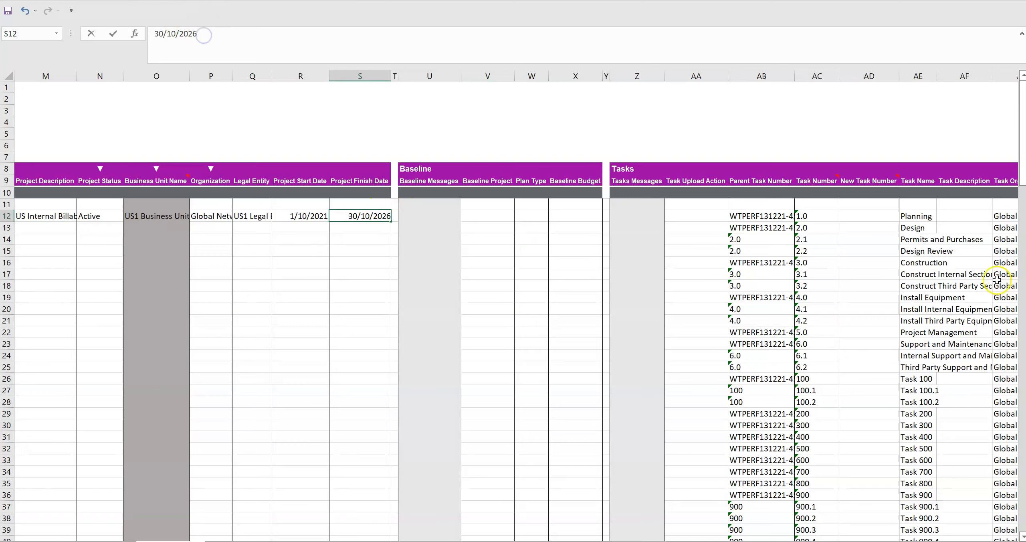
- Copy the project finish date 30/10/2026 into the default values row for the tasks' Planned Finished Date
click(922, 262)
scroll(61, 220, right, 10)
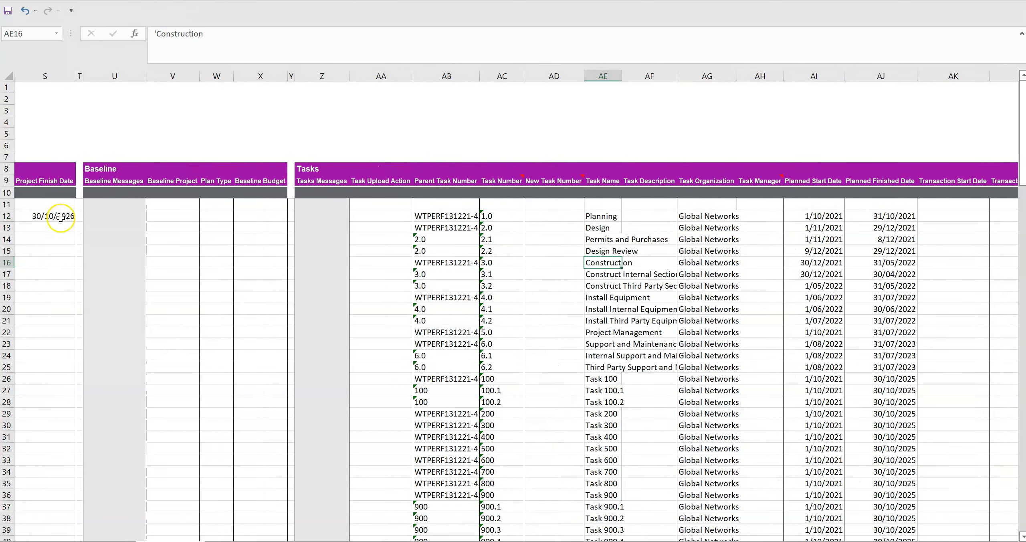
click(60, 216)
key(ctrl+c)
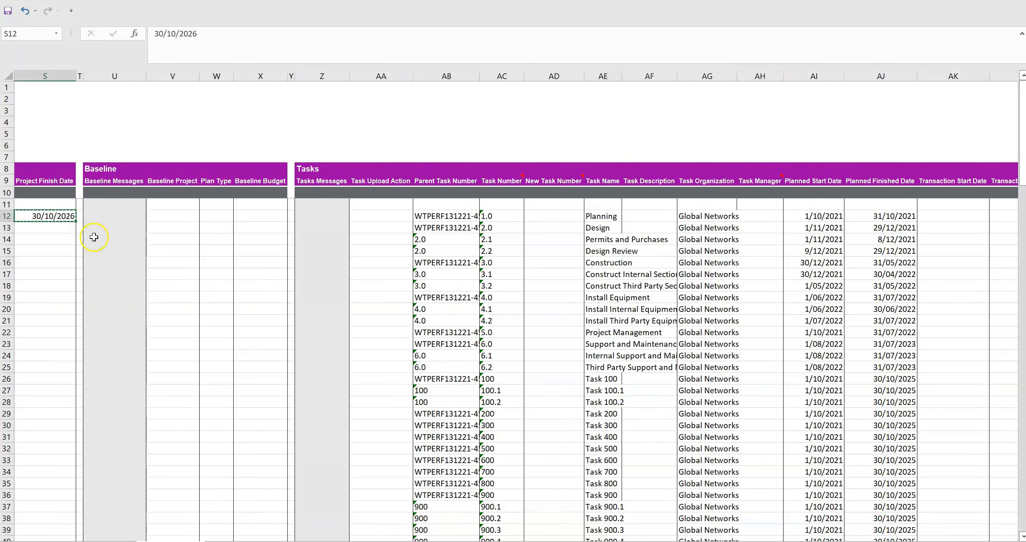
click(894, 196)
key(ctrl+v)
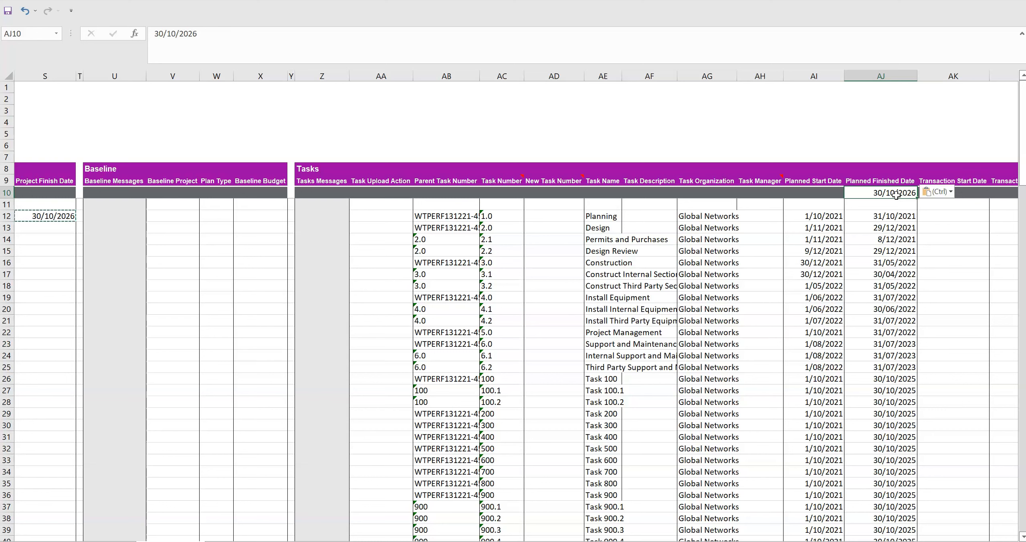
- Enter Update as the Task Upload Action in row 12 and fill it down for the project's tasks
click(400, 216)
text(Update)
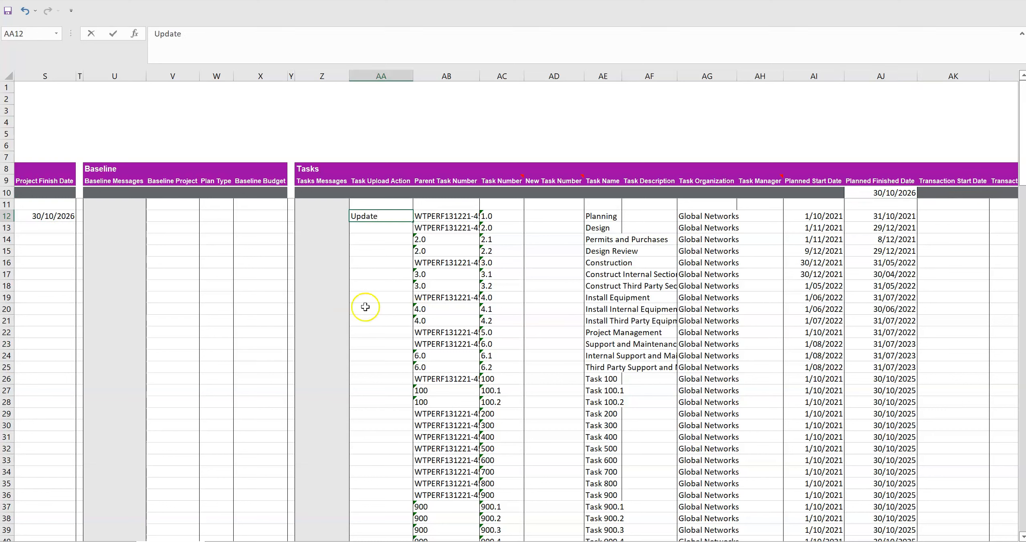
double_click(415, 225)
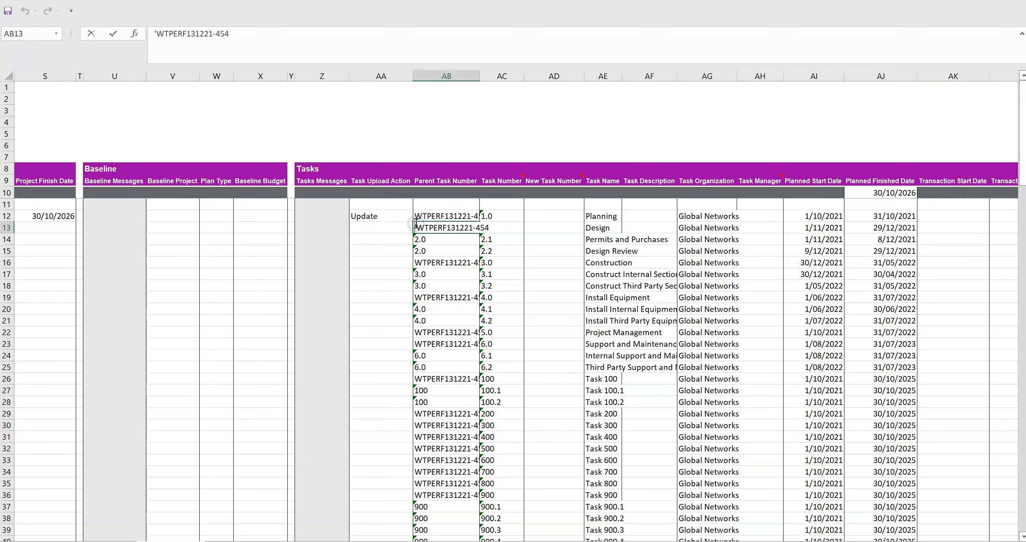
click(395, 212)
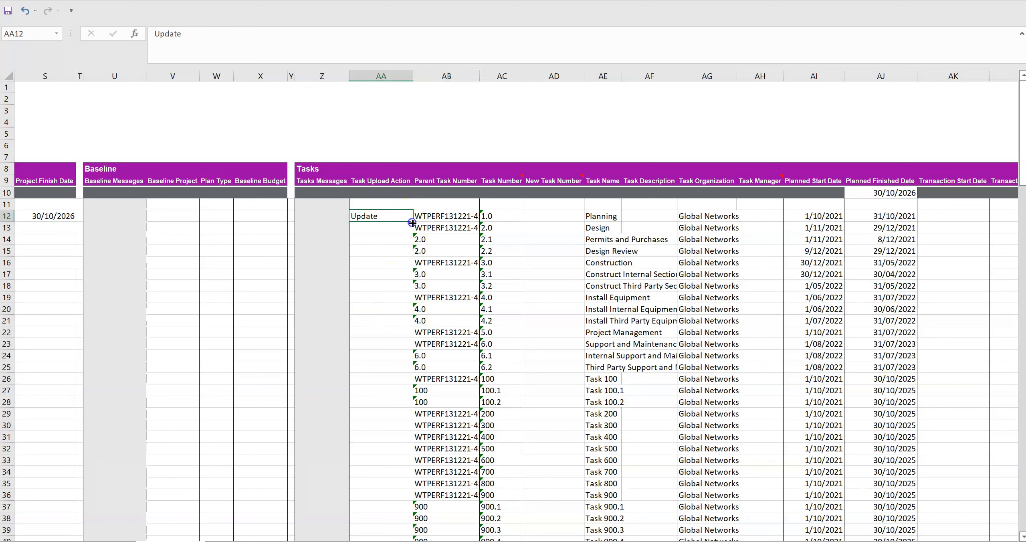
double_click(412, 223)
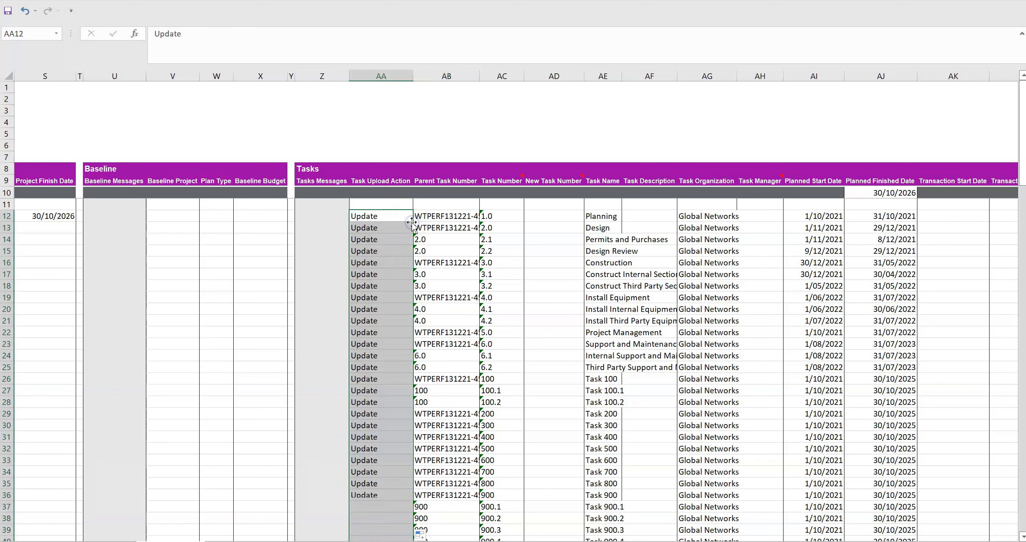
- Clear the existing Planned Finished Date values of the tasks from row 12 downward, keeping the default value
click(898, 219)
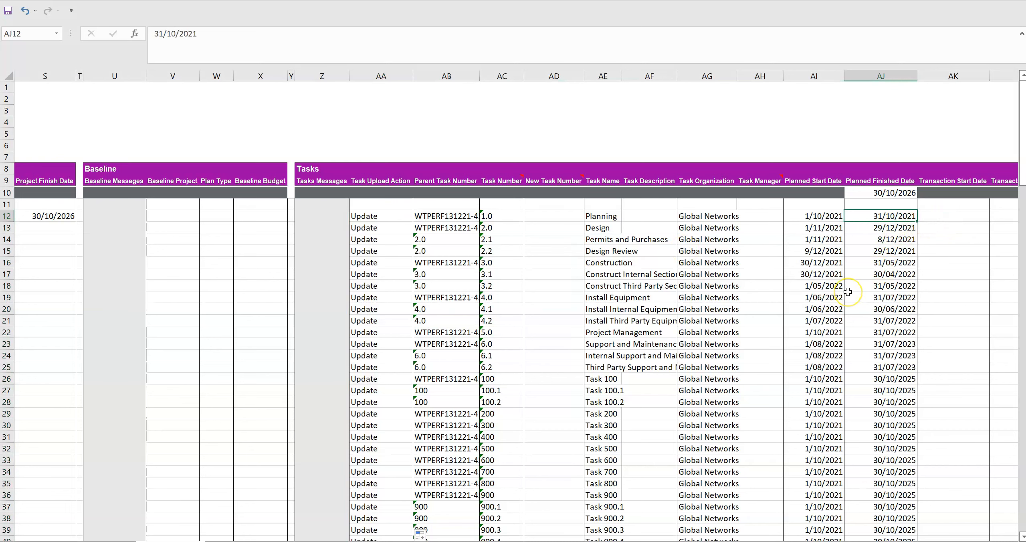
key(ctrl+shift+Down)
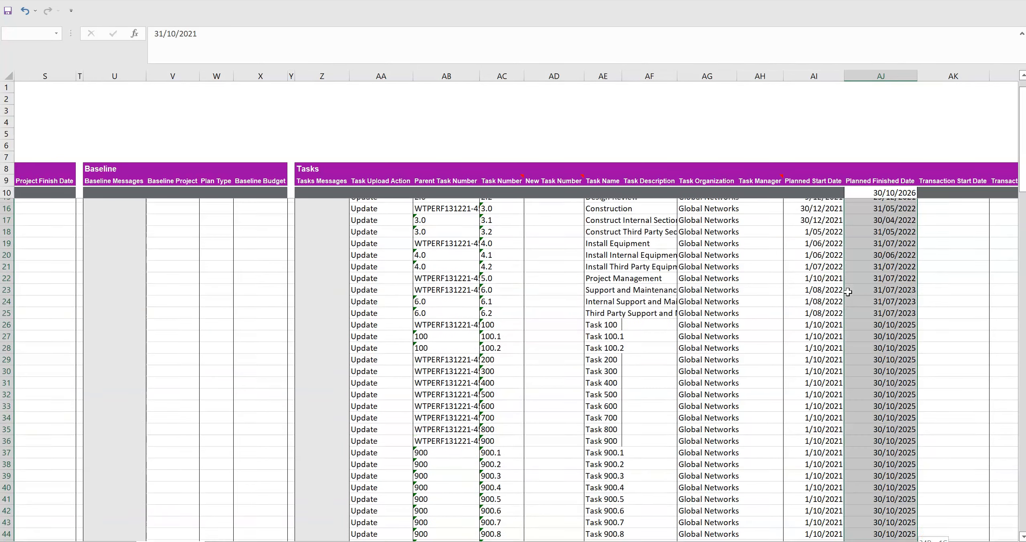
key(Delete)
scroll(704, 234, up, 2)
- Set the Header Upload Action of the project in row 12 to Update
scroll(442, 197, left, 6)
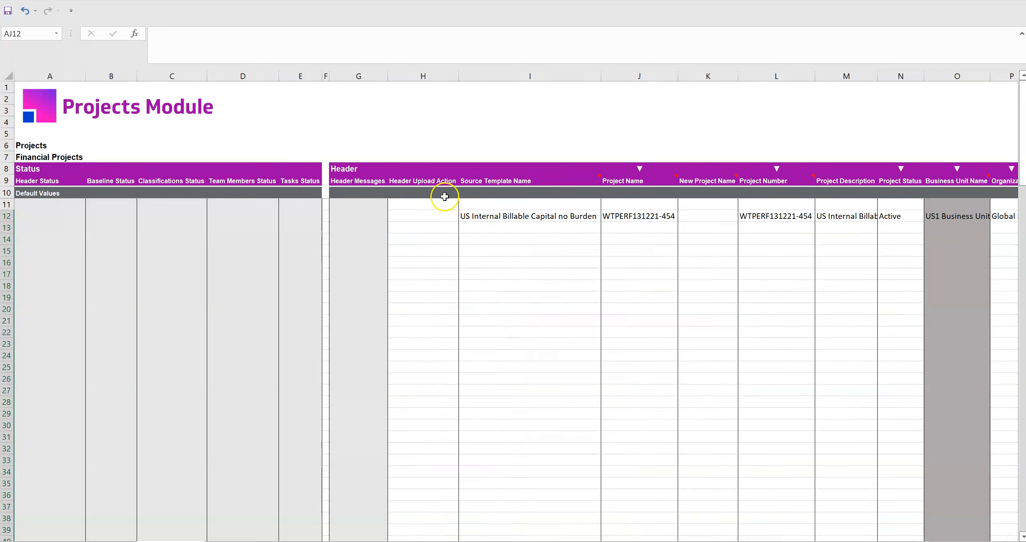
click(435, 218)
text(Update)
- Open the data form for the Baseline section of row 12 and set Baseline Project to Yes
scroll(431, 227, right, 6)
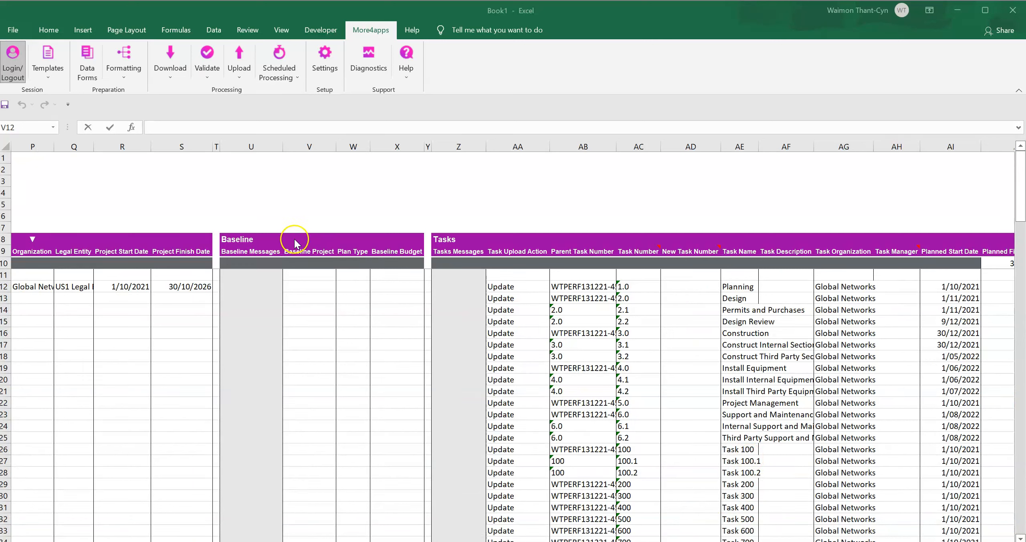
click(317, 251)
click(348, 251)
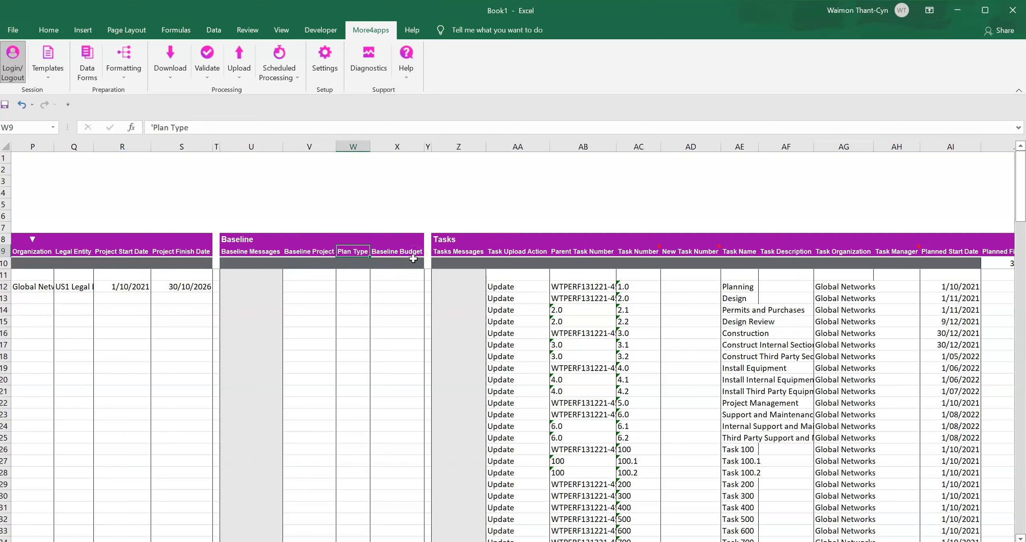
click(317, 287)
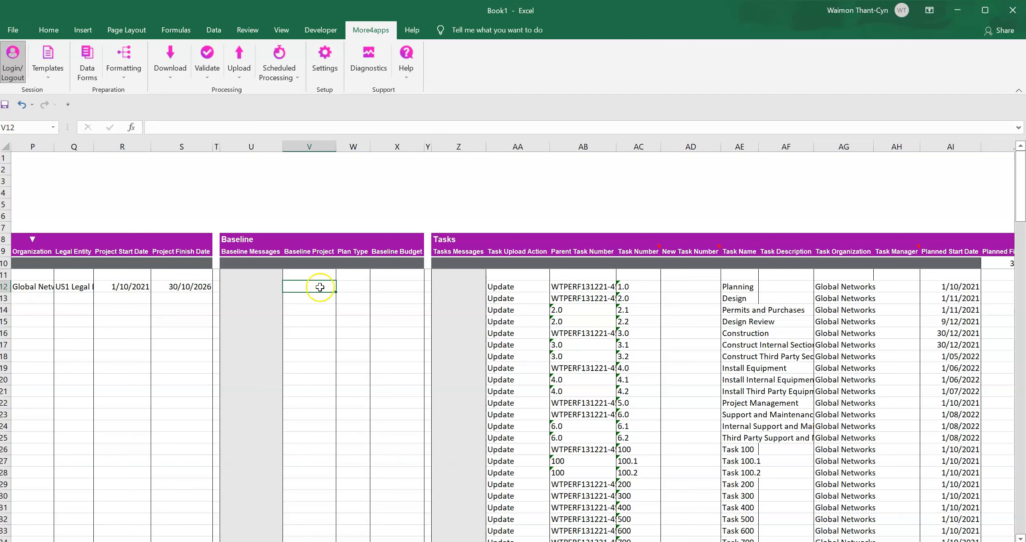
click(359, 286)
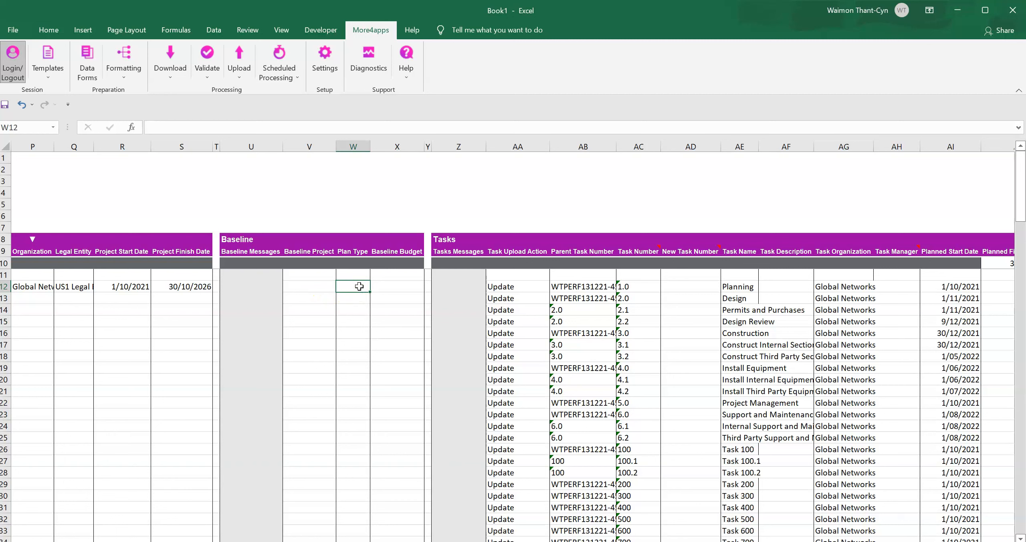
click(303, 287)
click(303, 287)
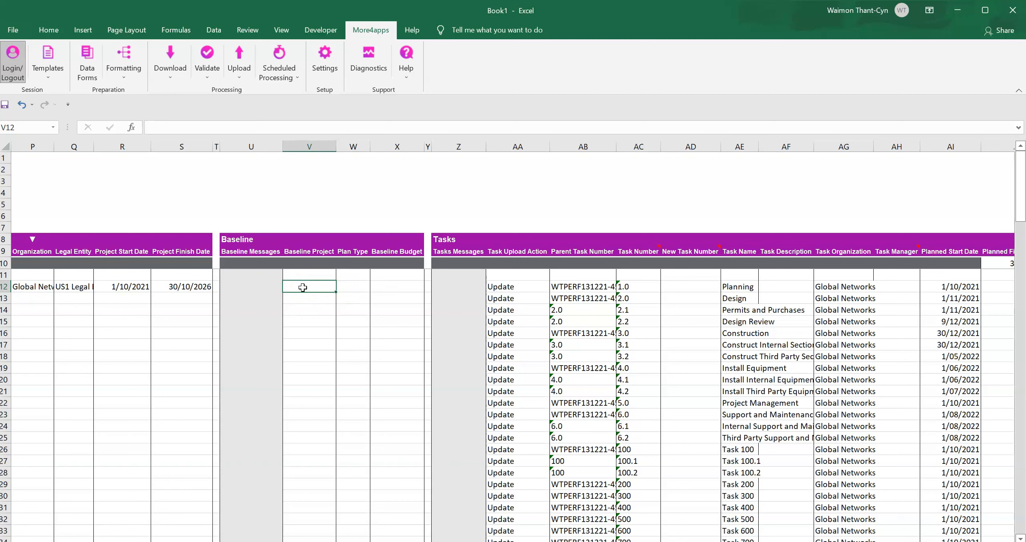
click(86, 64)
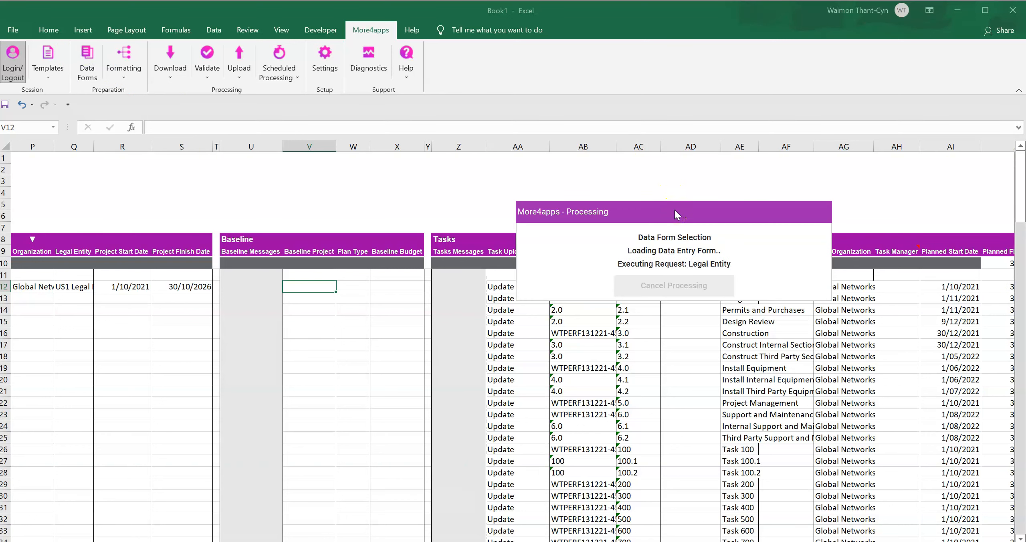
click(628, 248)
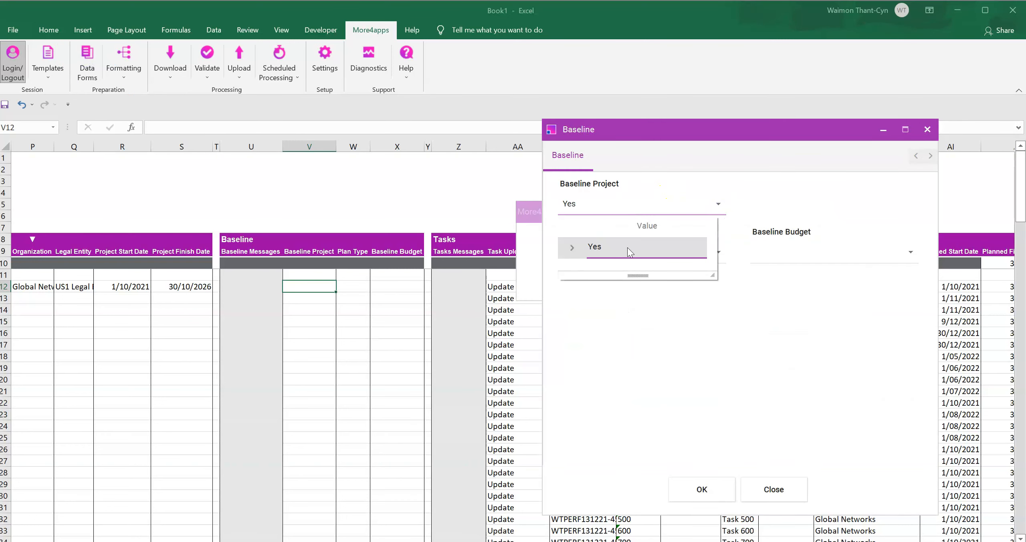
click(629, 249)
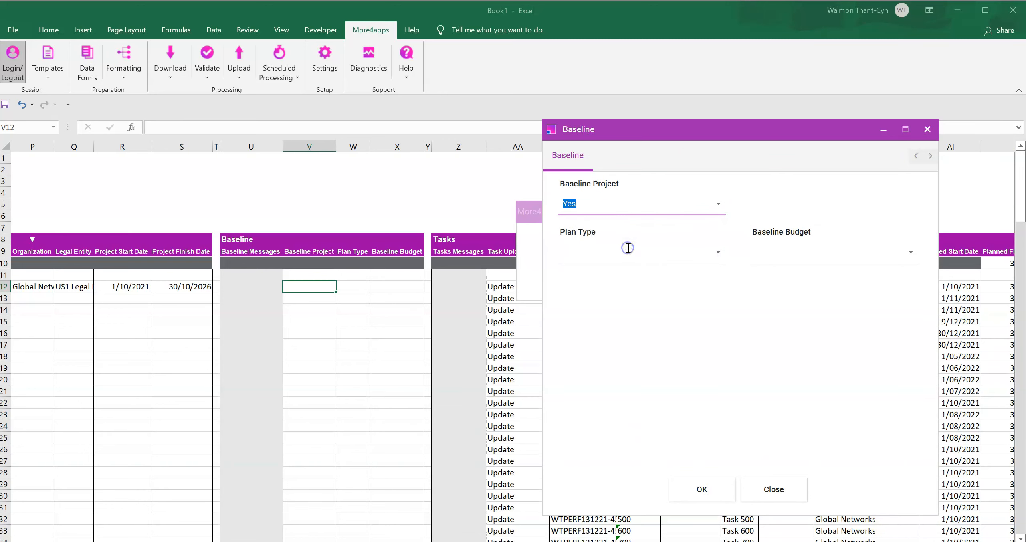
- Apply Plan Type Approved Cost Budget and Baseline Budget Yes to row 12, and fit the Plan Type column to its content
click(718, 252)
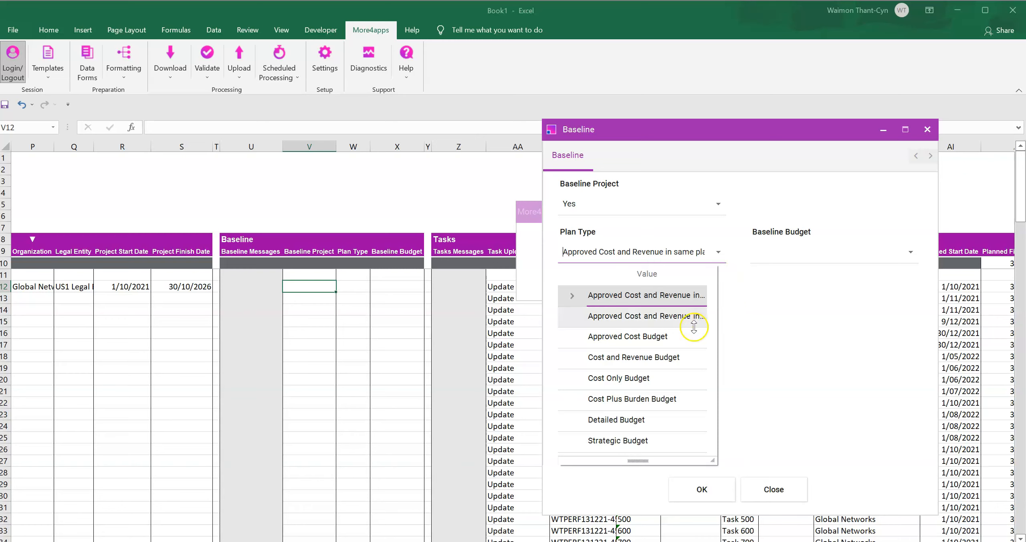
click(680, 343)
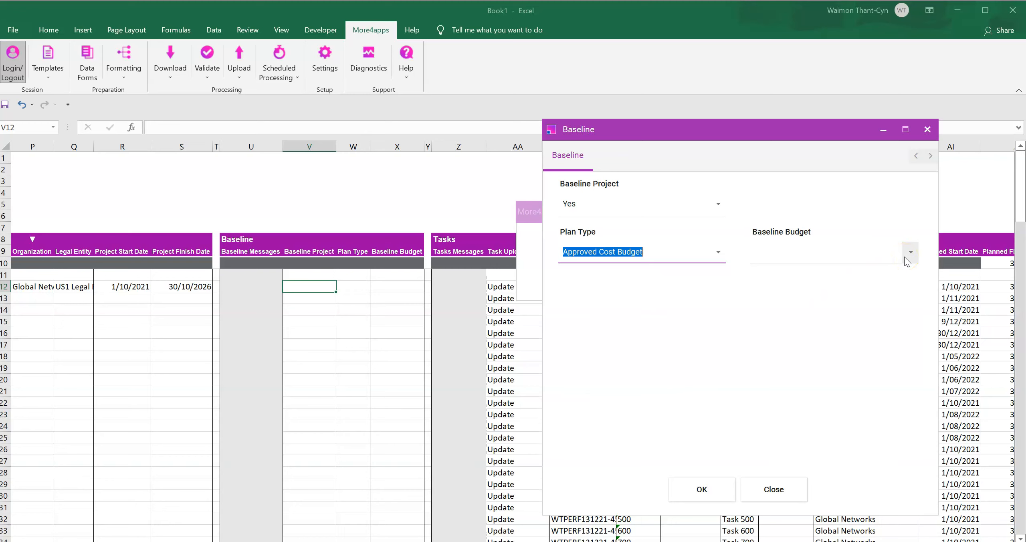
click(908, 257)
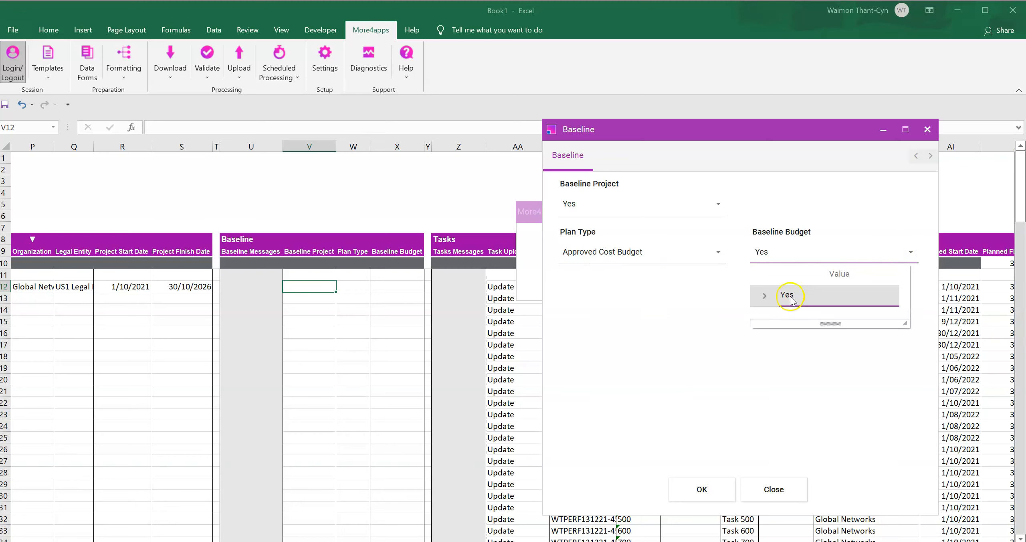
click(789, 296)
click(708, 491)
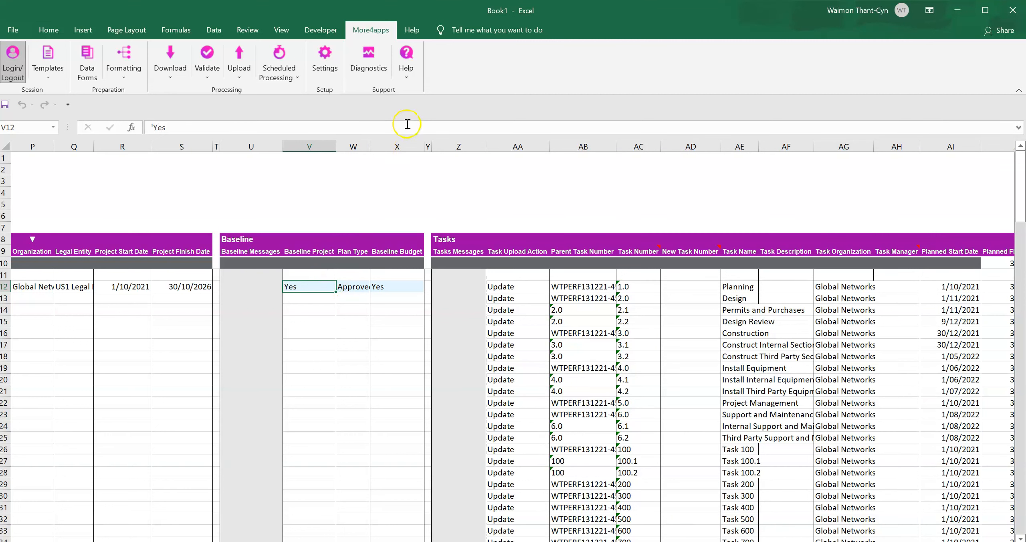
double_click(369, 146)
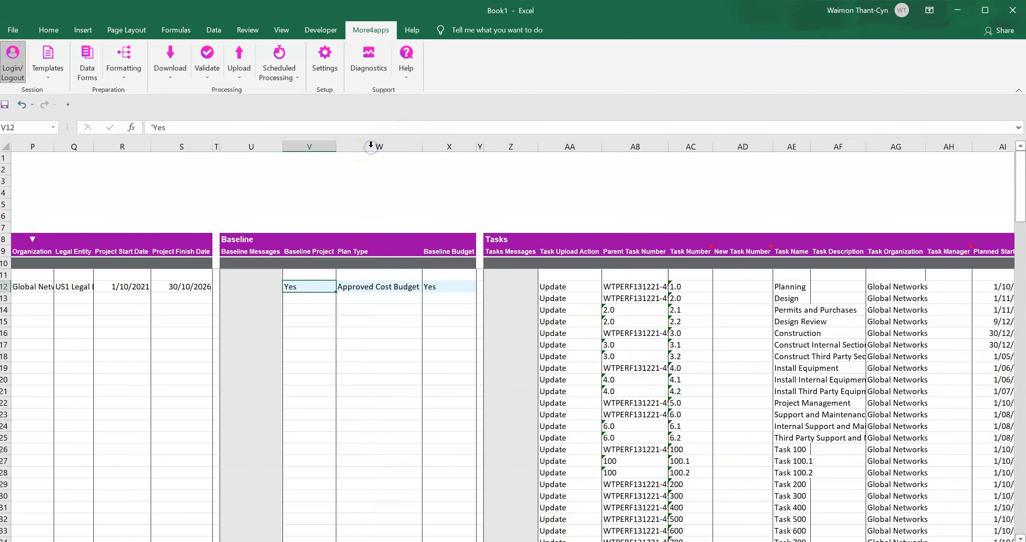
click(381, 287)
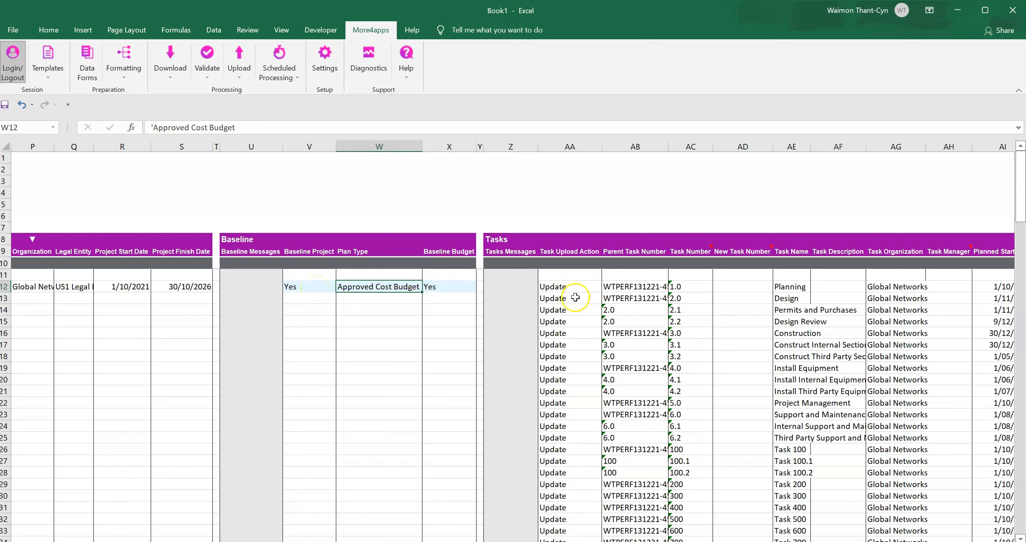
click(784, 320)
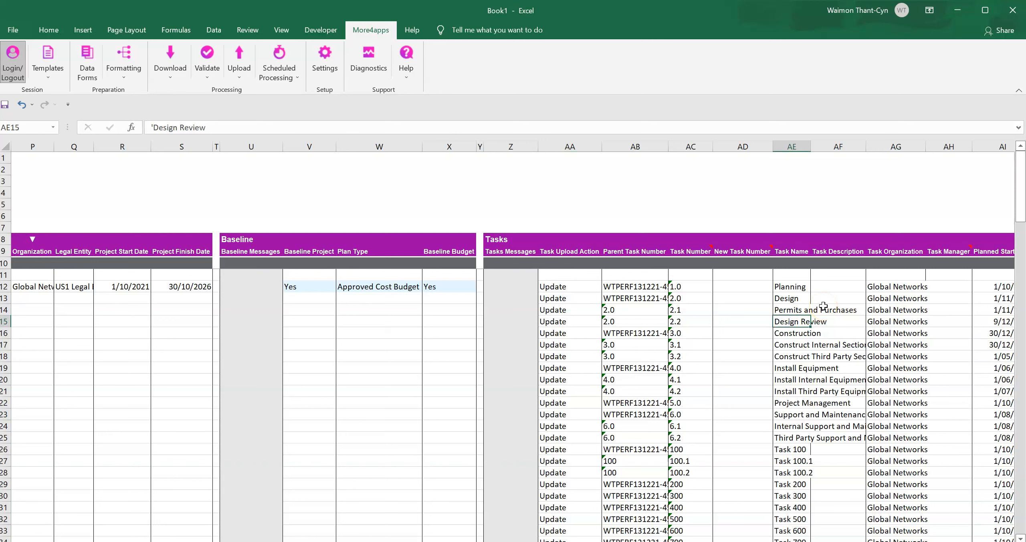
click(307, 284)
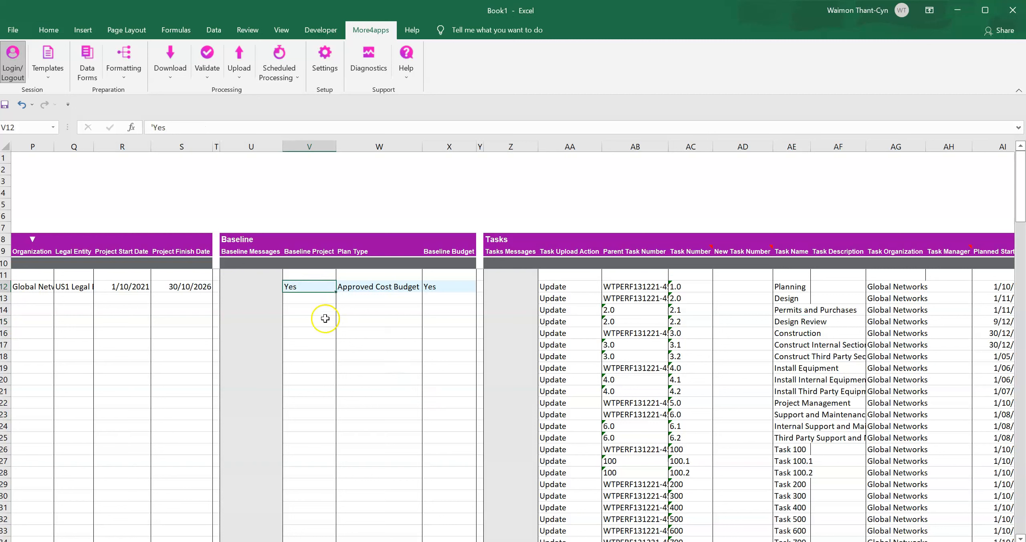
click(186, 286)
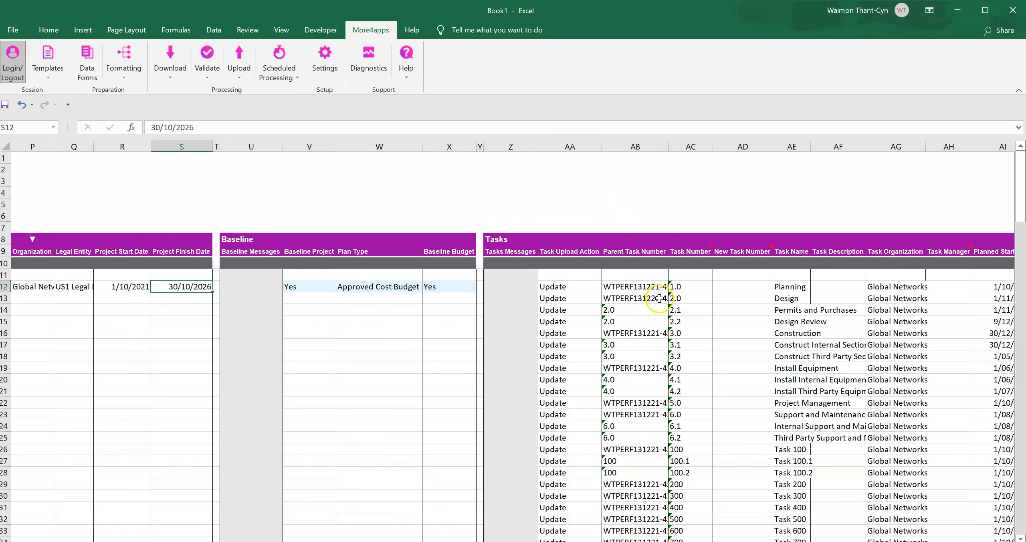
- Upload the selected project in row 12 together with its baseline and task changes
click(293, 288)
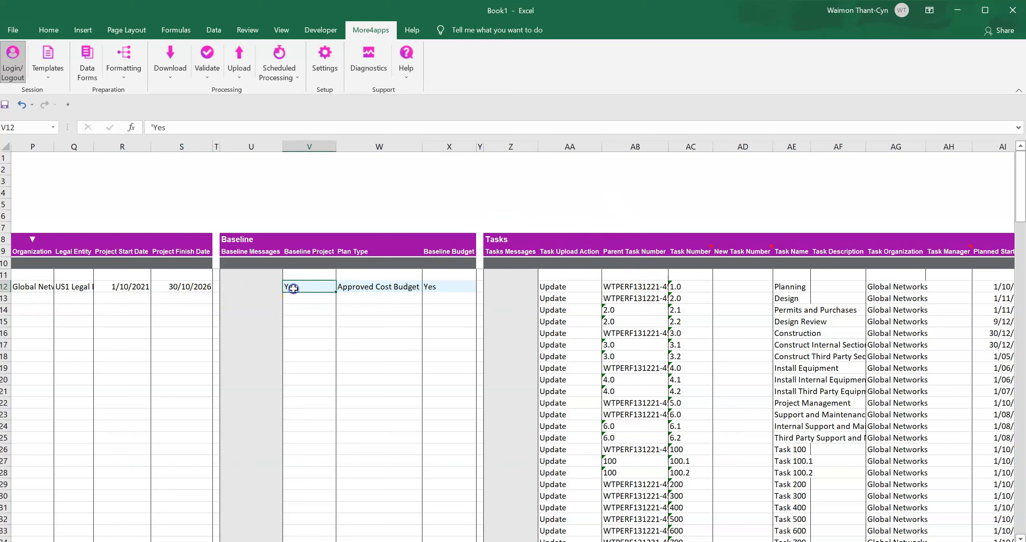
click(239, 60)
click(257, 96)
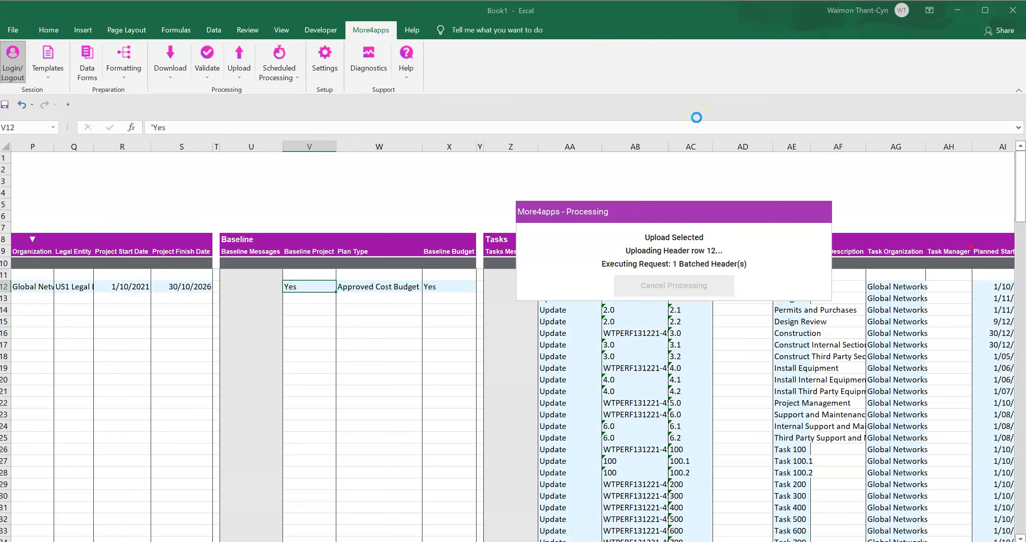
click(697, 114)
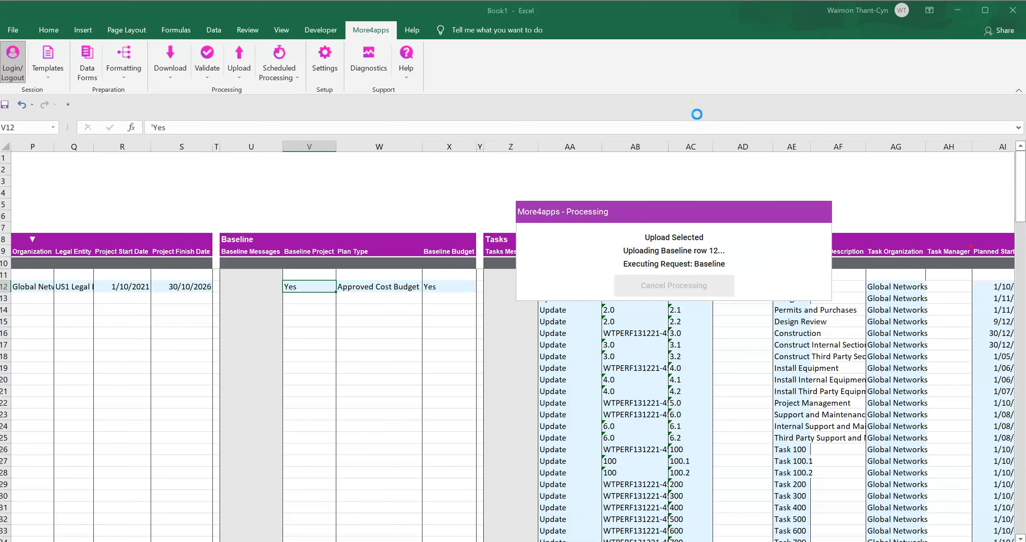
- Close the upload processing dialog and review the upload results for row 12 in the sheet
click(667, 277)
drag(805, 539, 774, 539)
drag(773, 539, 681, 539)
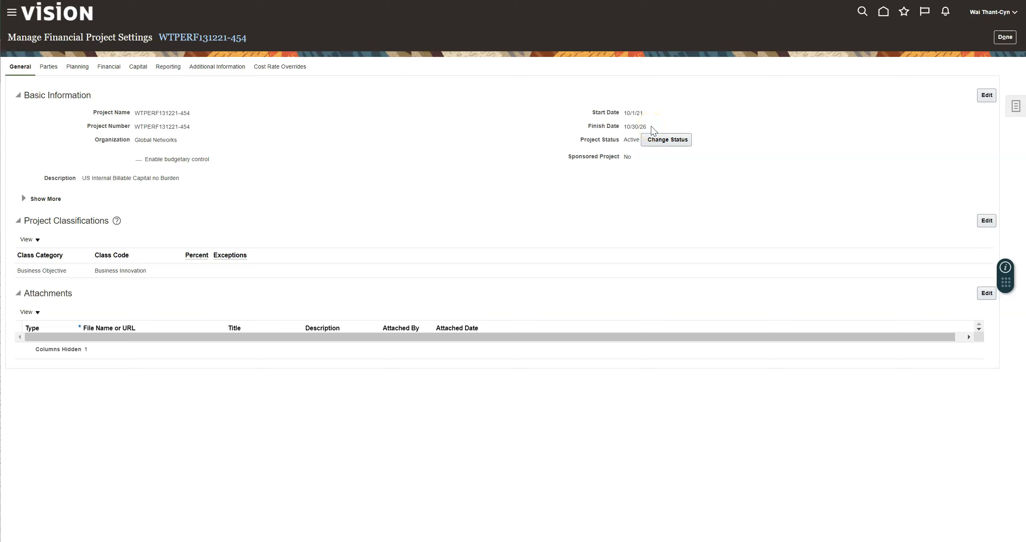
- Switch to Oracle and check the project's Finish Date in its financial settings and the Baseline Finish Date column in its financial plan
drag(650, 126, 639, 126)
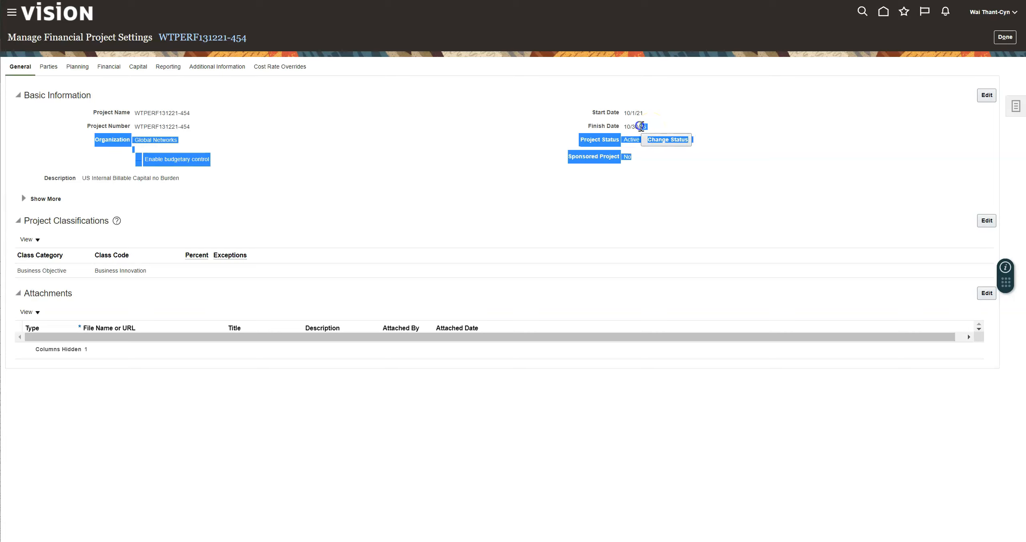
click(714, 113)
click(1019, 109)
click(941, 134)
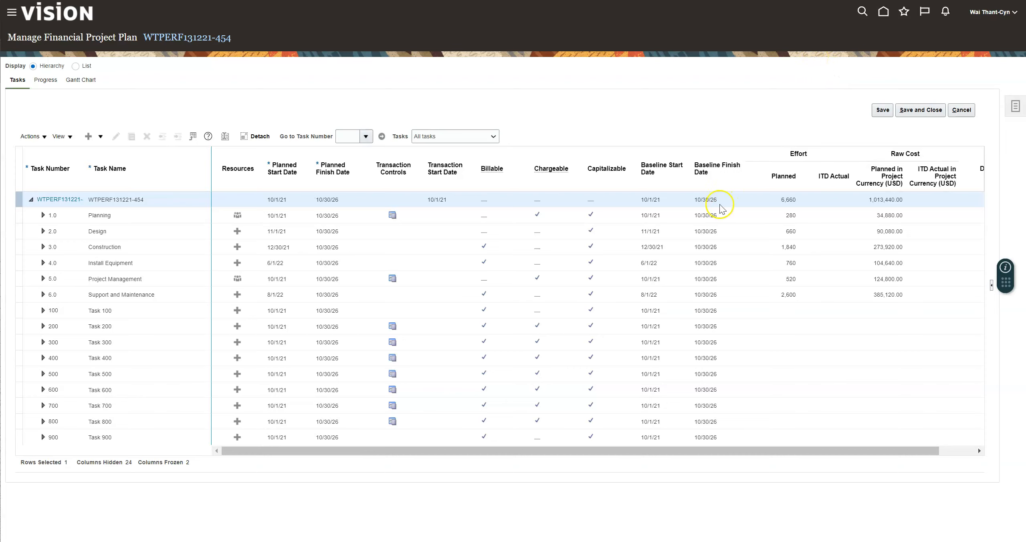
click(708, 163)
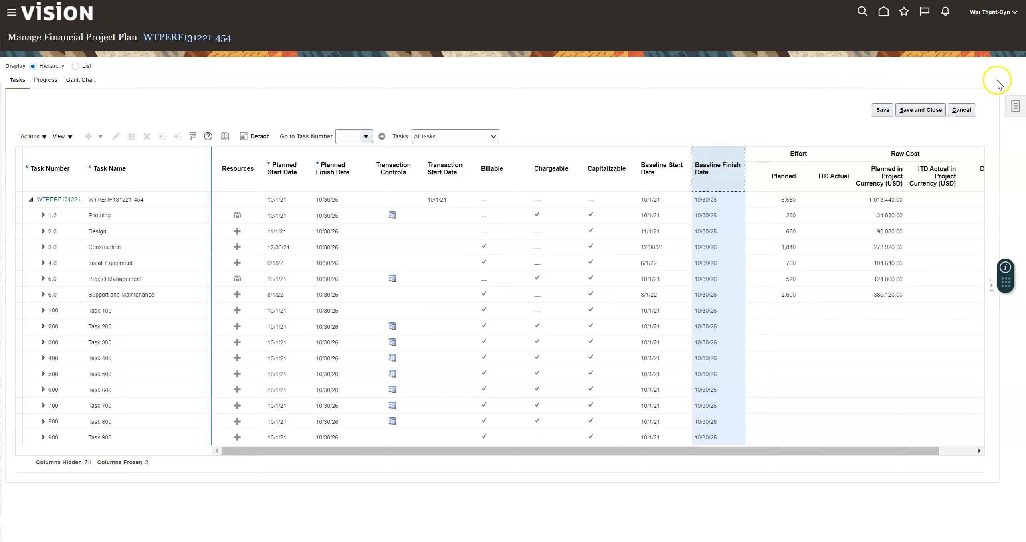
- Open the project's budget management page to check the baselined budget
click(1014, 105)
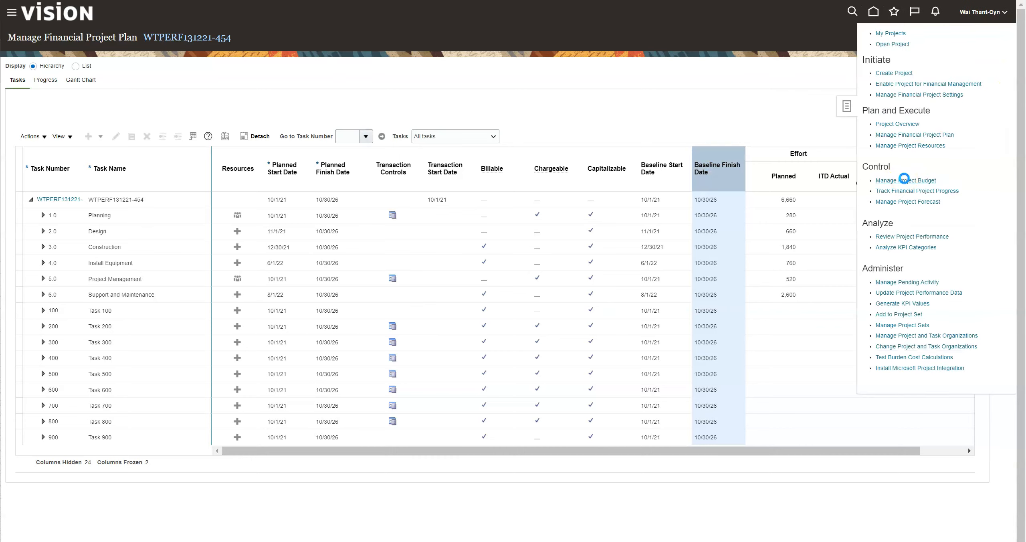
click(904, 177)
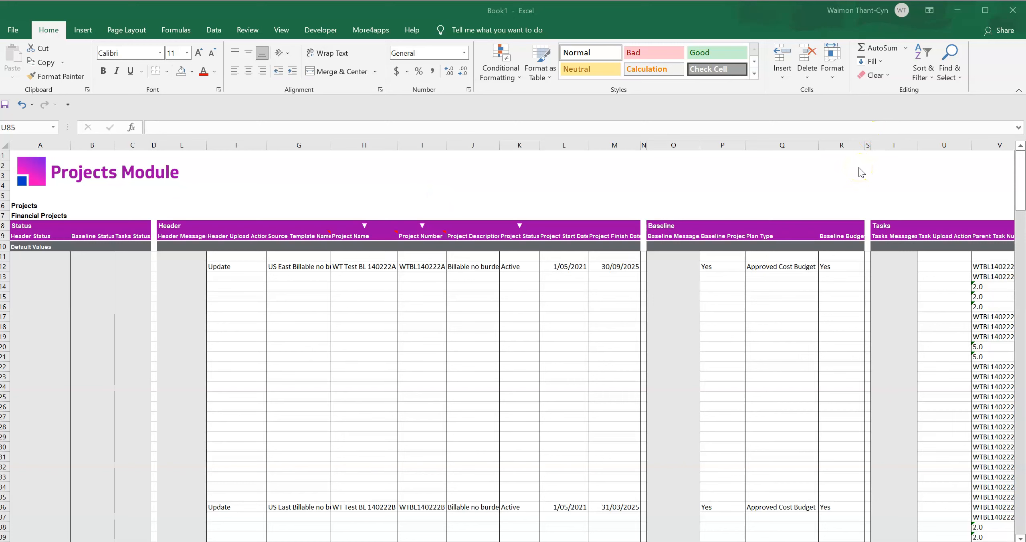
- Switch to the Excel Projects Module sheet and examine the Header and Baseline entries of the multiple projects prepared for update
scroll(854, 176, down, 2)
scroll(851, 230, down, 2)
scroll(850, 230, down, 7)
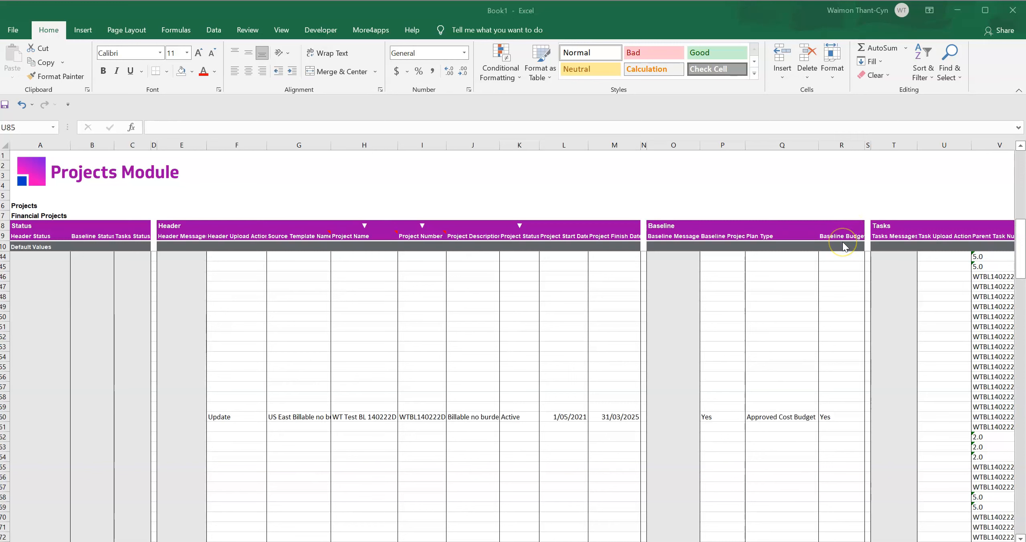
scroll(843, 245, down, 3)
scroll(737, 324, down, 20)
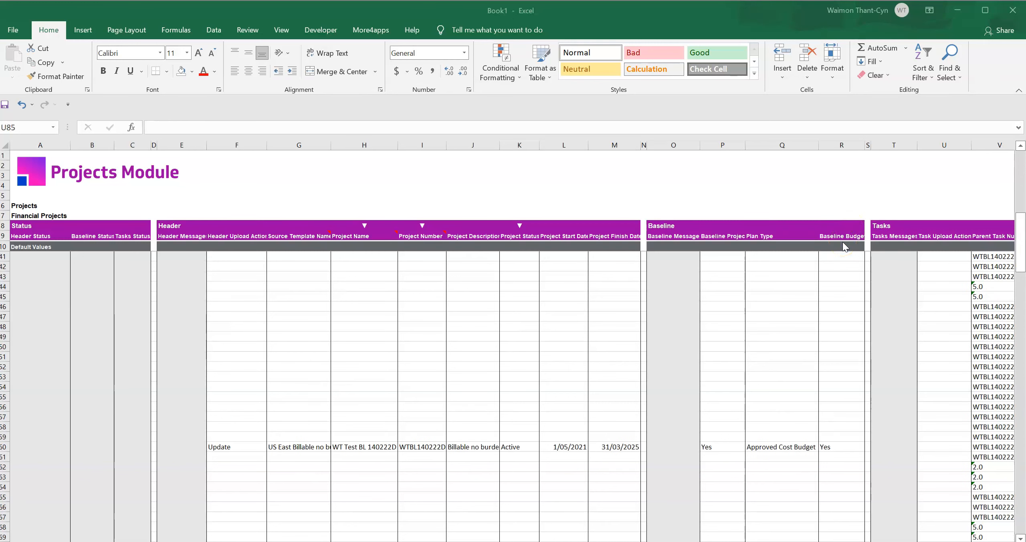
scroll(740, 329, up, 5)
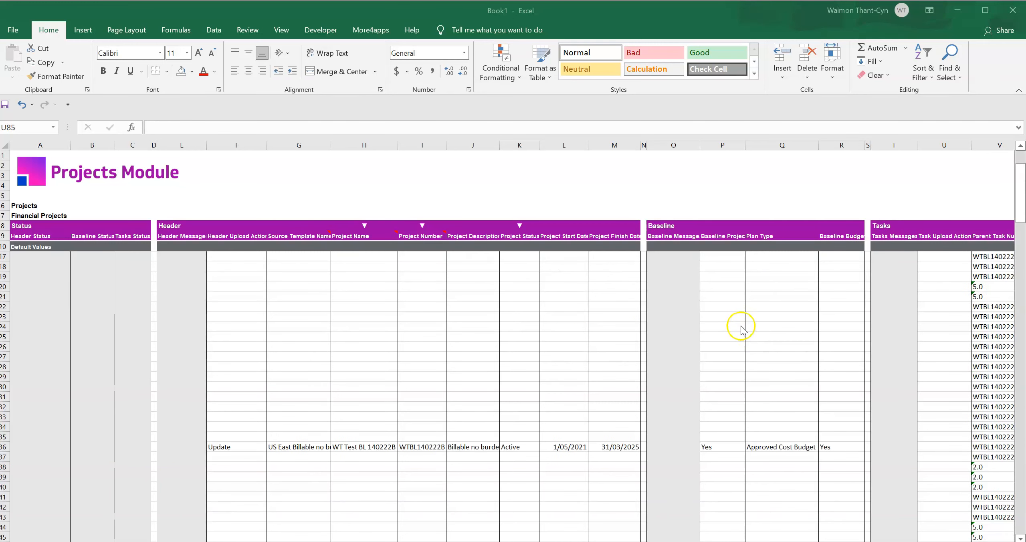